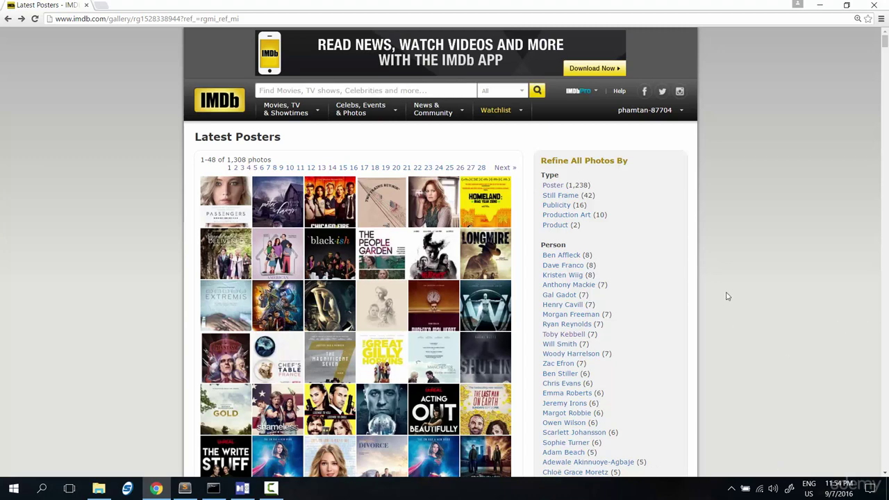
{"action": "scroll", "coordinate": [727, 297], "scroll_direction": "down", "scroll_amount": 1}
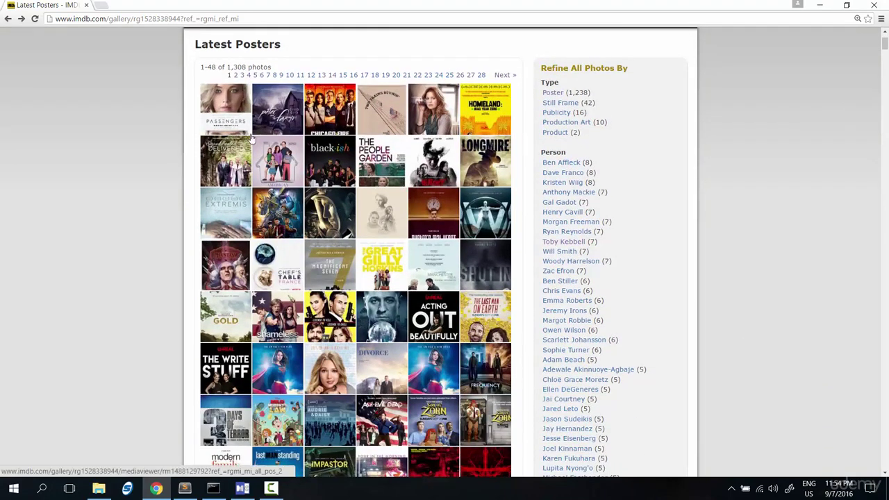
{"action": "scroll", "coordinate": [278, 208], "scroll_direction": "down", "scroll_amount": 3}
{"action": "scroll", "coordinate": [277, 208], "scroll_direction": "down", "scroll_amount": 2}
{"action": "scroll", "coordinate": [303, 246], "scroll_direction": "up", "scroll_amount": 6}
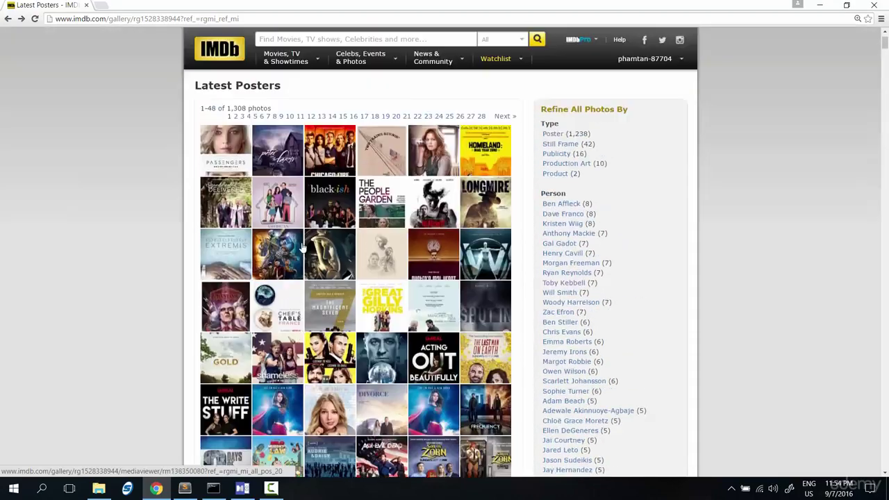
{"action": "scroll", "coordinate": [302, 246], "scroll_direction": "up", "scroll_amount": 1}
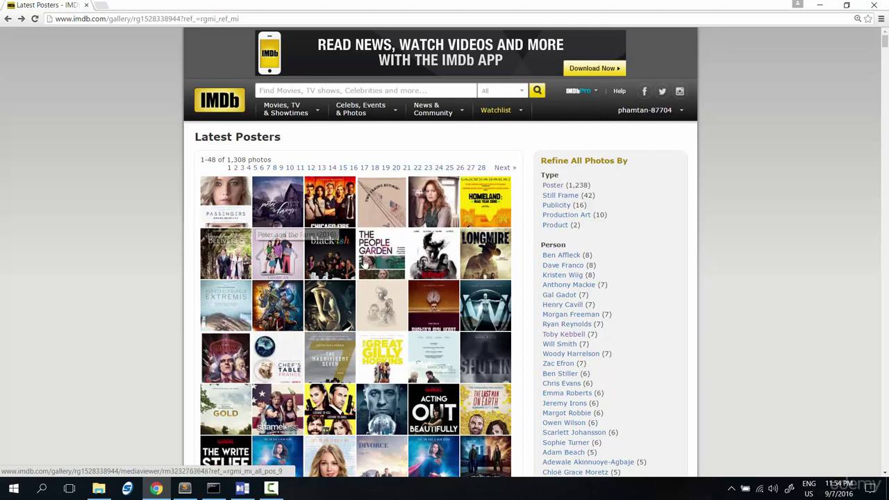
Preview the Passengers poster, then open the empty poster folder and place it beside the gallery.
{"action": "left_click", "coordinate": [215, 211]}
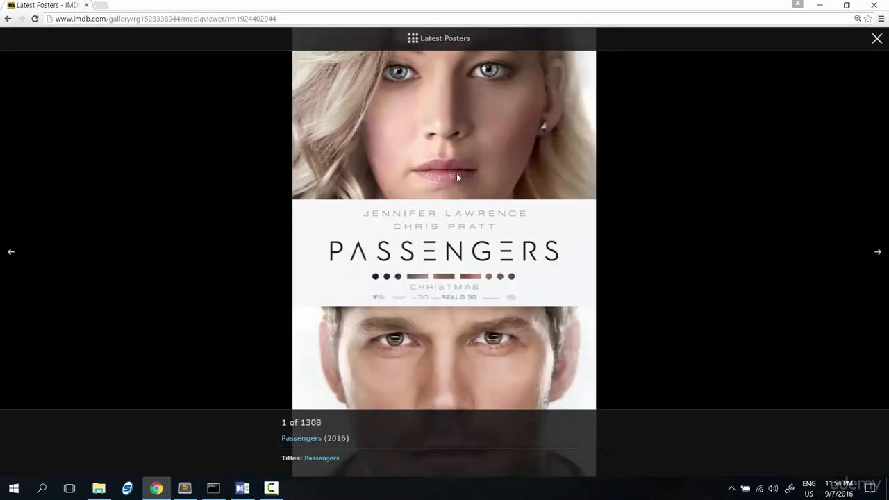
{"action": "left_click", "coordinate": [876, 38]}
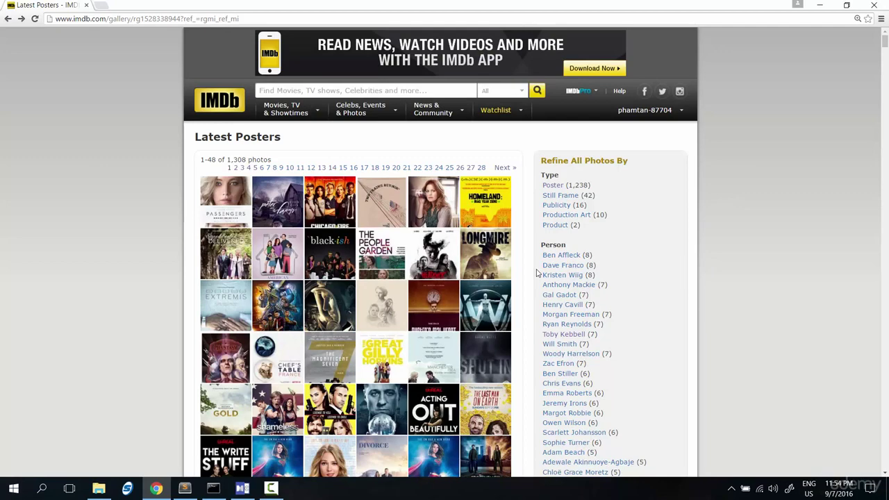
{"action": "left_click", "coordinate": [97, 489]}
{"action": "left_click", "coordinate": [98, 489]}
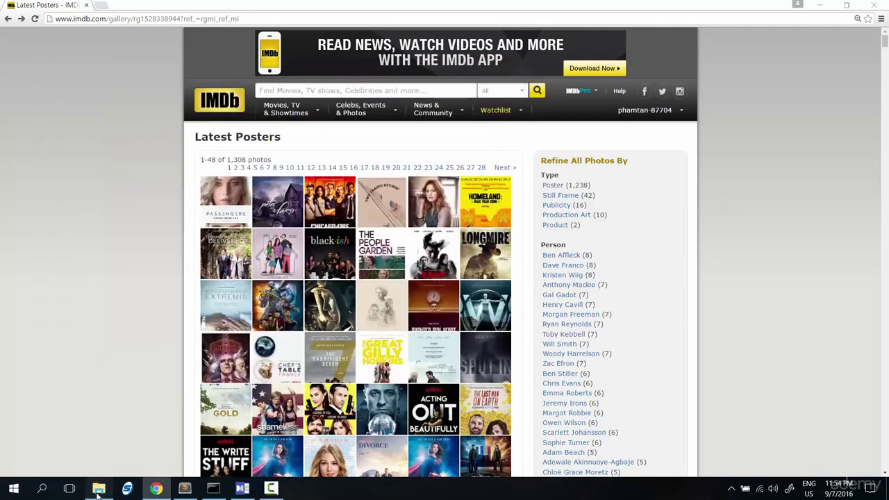
{"action": "left_click", "coordinate": [98, 488]}
{"action": "mouse_move", "coordinate": [333, 75]}
{"action": "left_mouse_down"}
{"action": "mouse_move", "coordinate": [696, 186]}
{"action": "mouse_move", "coordinate": [684, 113]}
{"action": "left_mouse_up"}
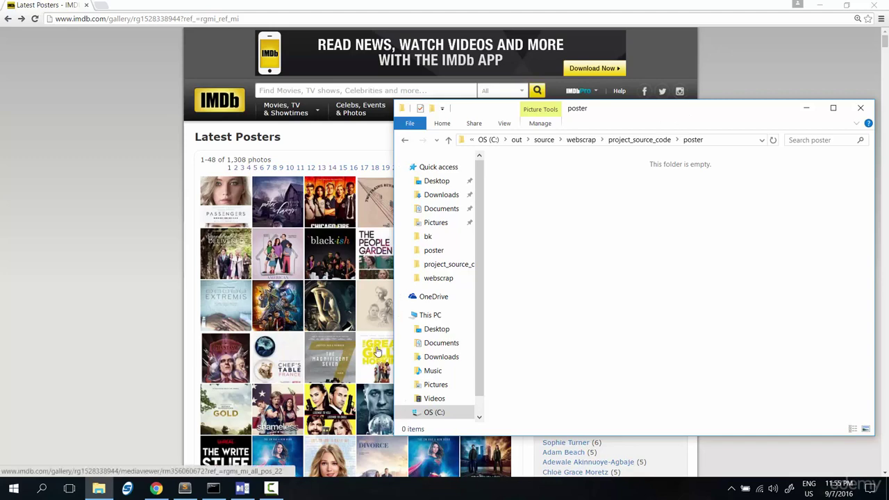
Switch to Sublime Text and review the IMDb poster-scraping script, imports through download_all_poster.
{"action": "left_click", "coordinate": [184, 488]}
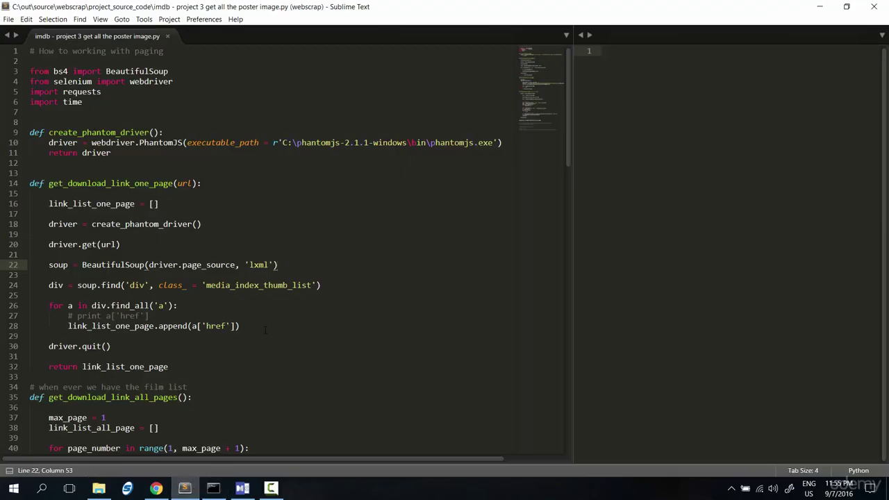
{"action": "scroll", "coordinate": [264, 330], "scroll_direction": "down", "scroll_amount": 4}
{"action": "scroll", "coordinate": [265, 331], "scroll_direction": "down", "scroll_amount": 4}
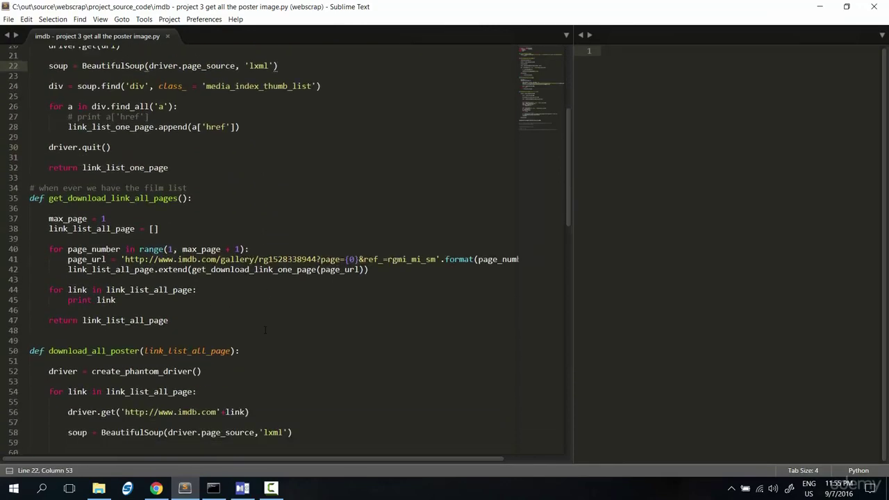
{"action": "scroll", "coordinate": [264, 330], "scroll_direction": "down", "scroll_amount": 4}
{"action": "scroll", "coordinate": [265, 331], "scroll_direction": "down", "scroll_amount": 4}
{"action": "scroll", "coordinate": [265, 331], "scroll_direction": "down", "scroll_amount": 3}
{"action": "scroll", "coordinate": [265, 330], "scroll_direction": "down", "scroll_amount": 3}
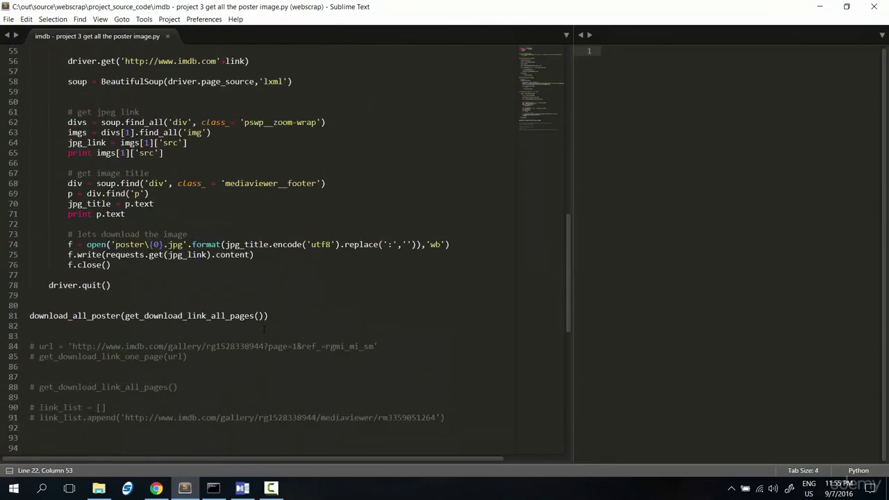
{"action": "scroll", "coordinate": [265, 331], "scroll_direction": "up", "scroll_amount": 4}
{"action": "scroll", "coordinate": [264, 330], "scroll_direction": "up", "scroll_amount": 3}
{"action": "scroll", "coordinate": [264, 330], "scroll_direction": "up", "scroll_amount": 4}
{"action": "scroll", "coordinate": [265, 331], "scroll_direction": "up", "scroll_amount": 3}
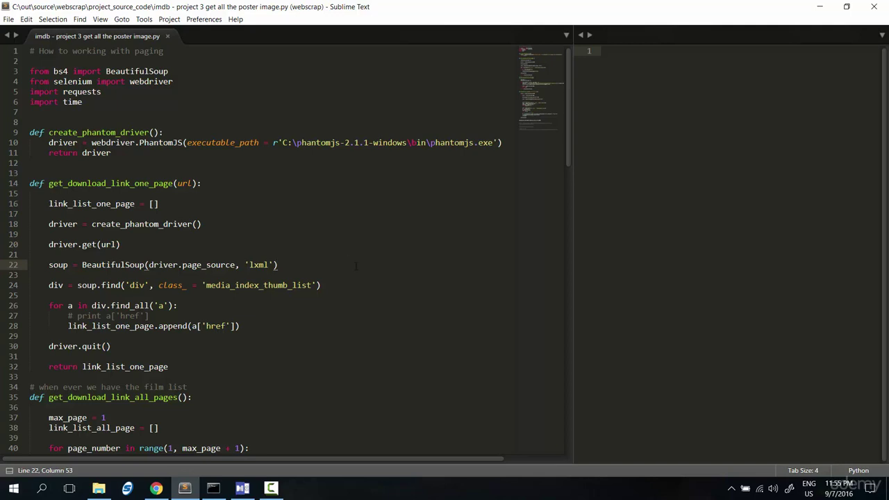
Build the scraper with Ctrl+B and position the poster folder window beside the Build output.
{"action": "key", "text": "ctrl+b"}
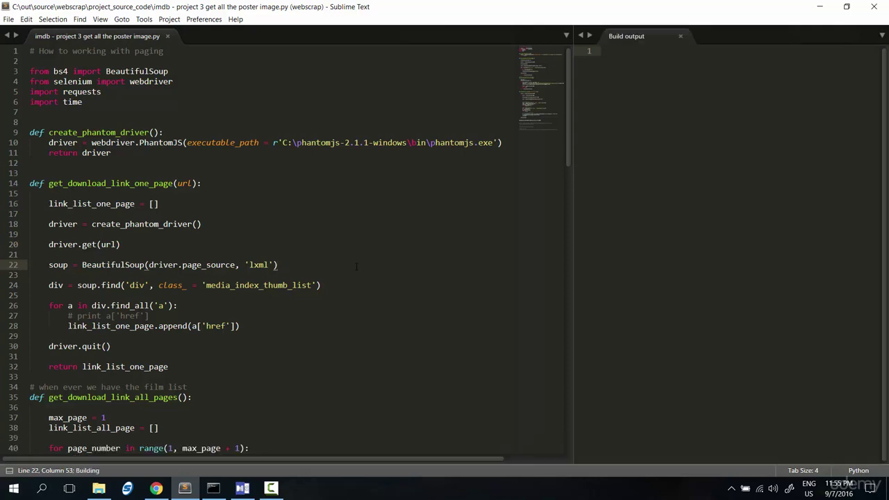
{"action": "left_click", "coordinate": [98, 489]}
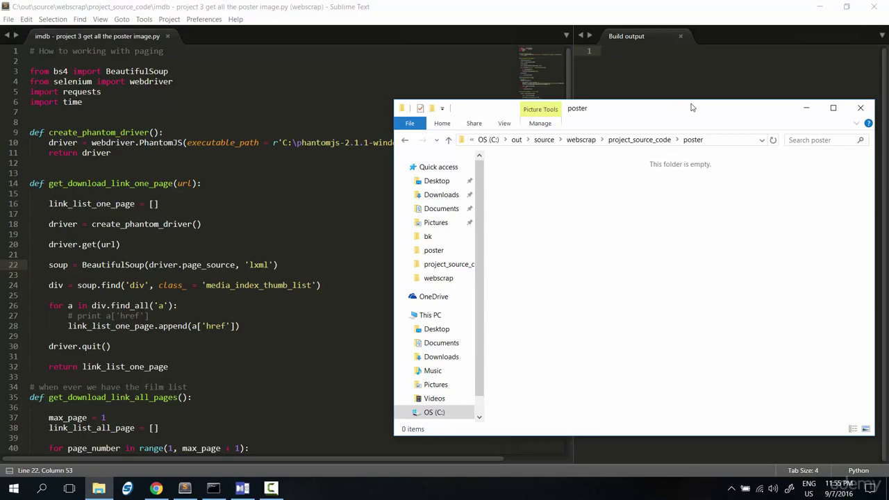
{"action": "left_click_drag", "start_coordinate": [691, 111], "coordinate": [354, 67]}
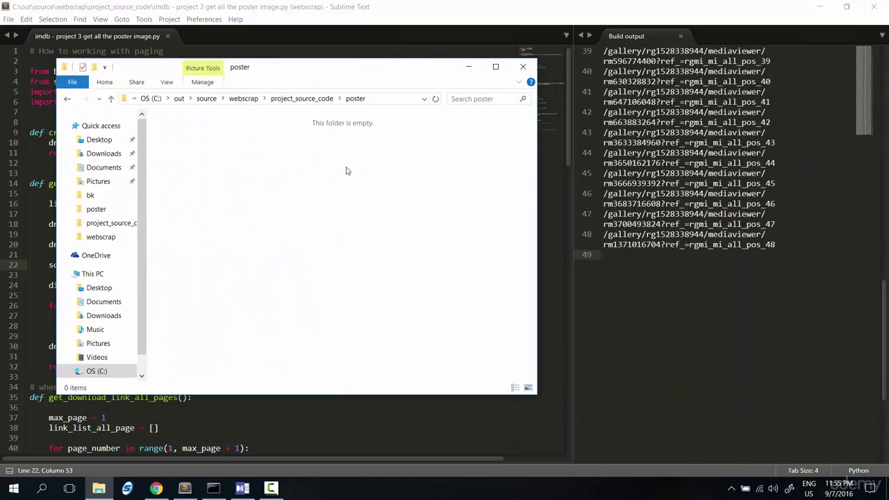
{"action": "left_click", "coordinate": [376, 103]}
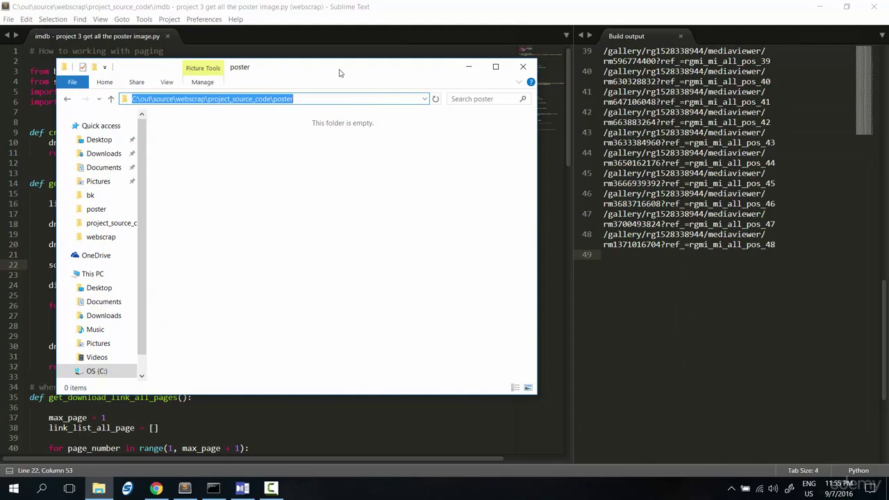
{"action": "left_click_drag", "start_coordinate": [342, 70], "coordinate": [380, 46]}
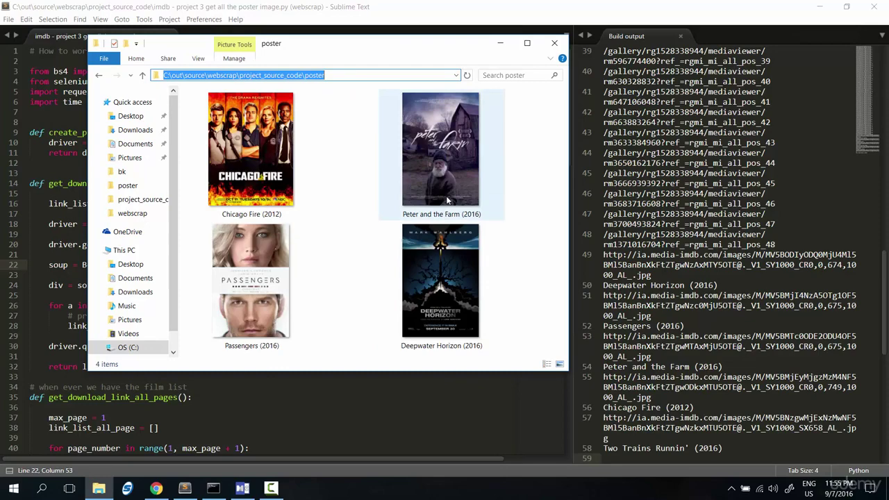
Select the Peter and the Farm poster and maximize the poster folder window.
{"action": "left_click", "coordinate": [445, 194]}
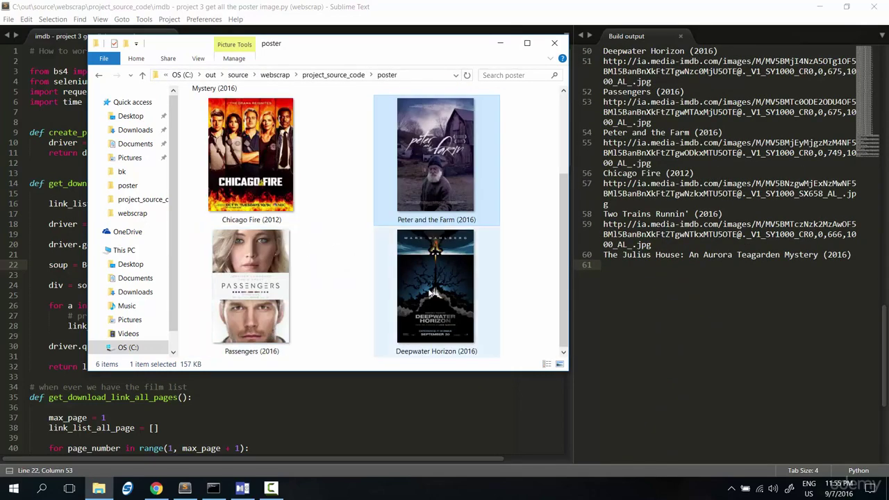
{"action": "left_click", "coordinate": [527, 43]}
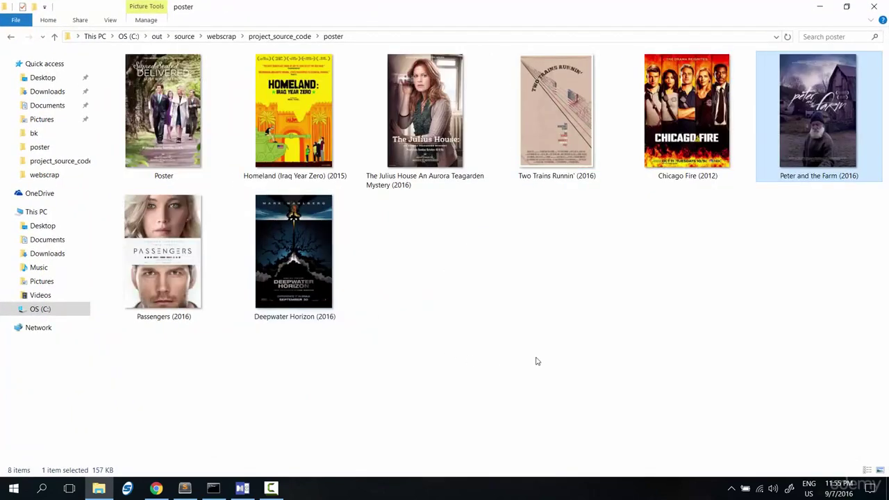